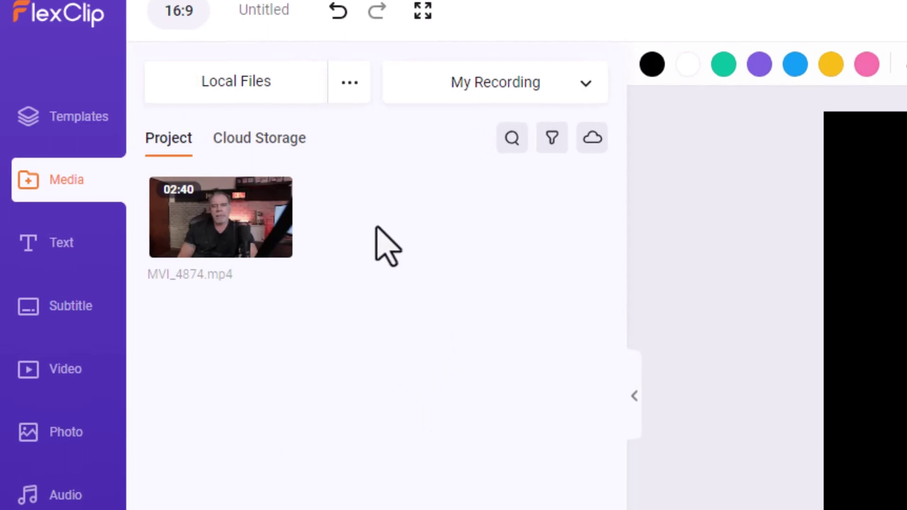
- Preview the MVI_4874.mp4 clip in the project media, both from its beginning and from about 1:17.8
mouse_move(238, 220)
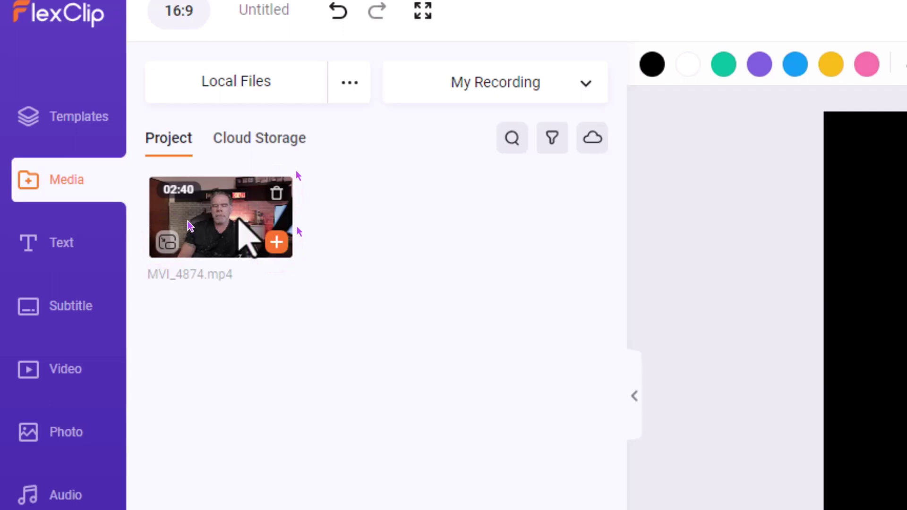
click(239, 219)
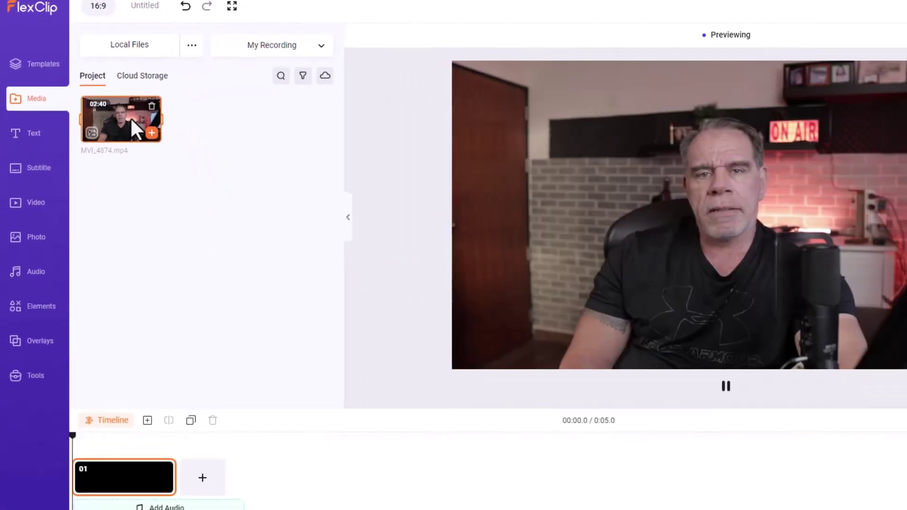
click(727, 386)
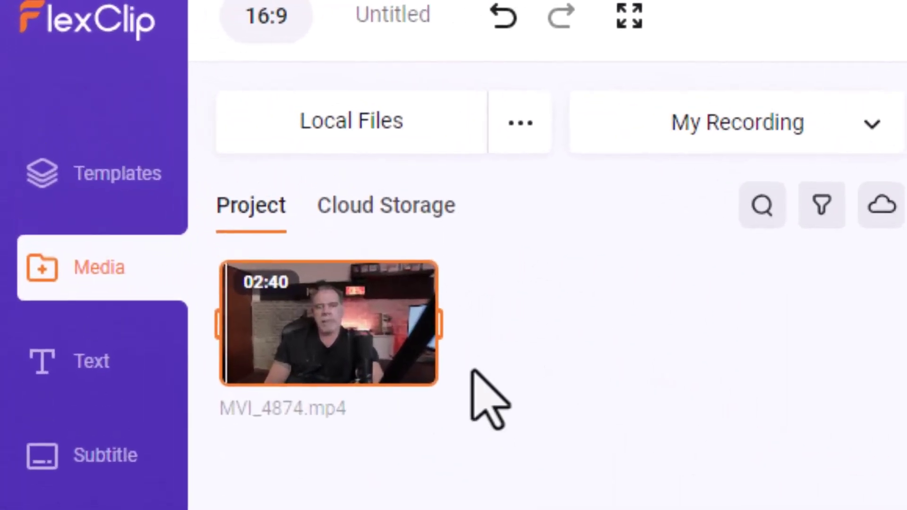
mouse_move(102, 126)
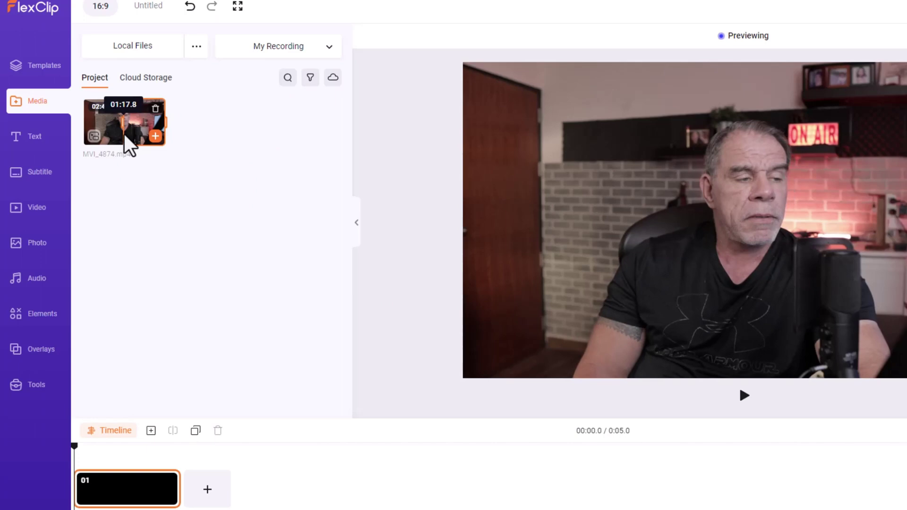
click(124, 134)
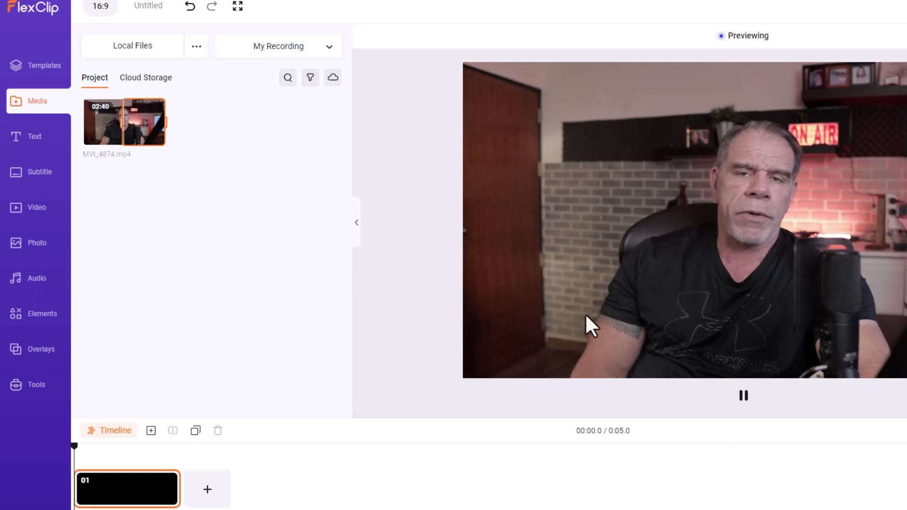
click(745, 395)
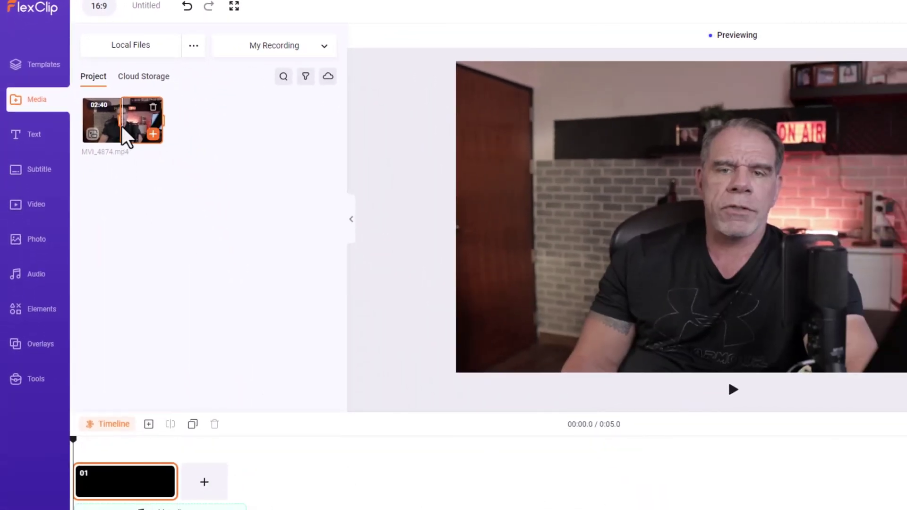
click(84, 129)
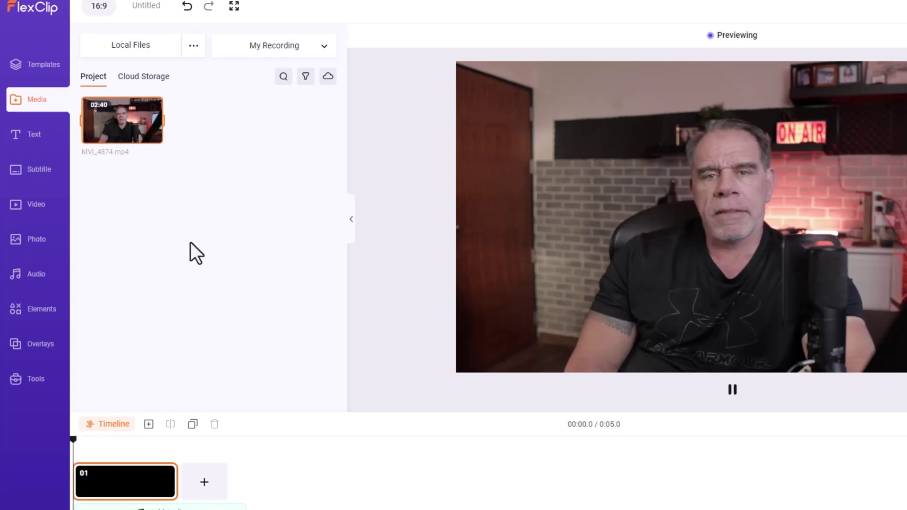
click(732, 390)
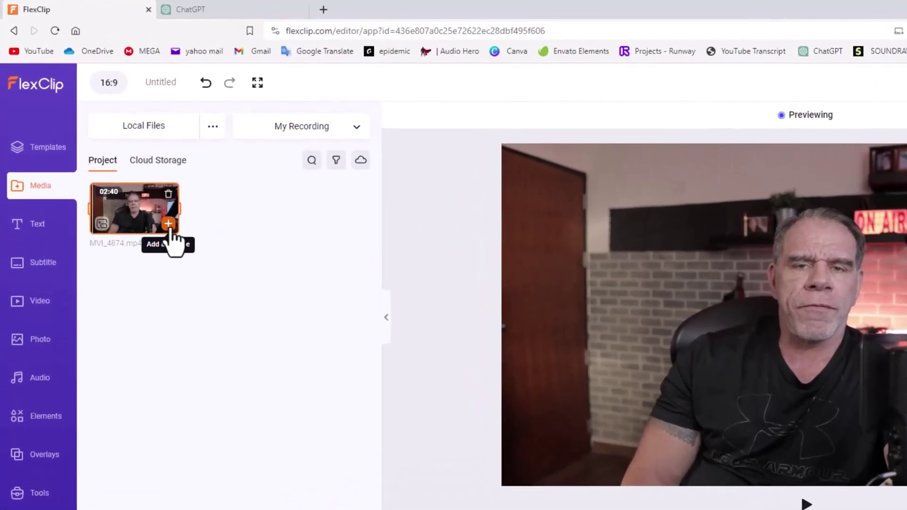
- Add MVI_4874.mp4 to the timeline as a scene and detach its audio, declining to save the audio file to disk
click(168, 223)
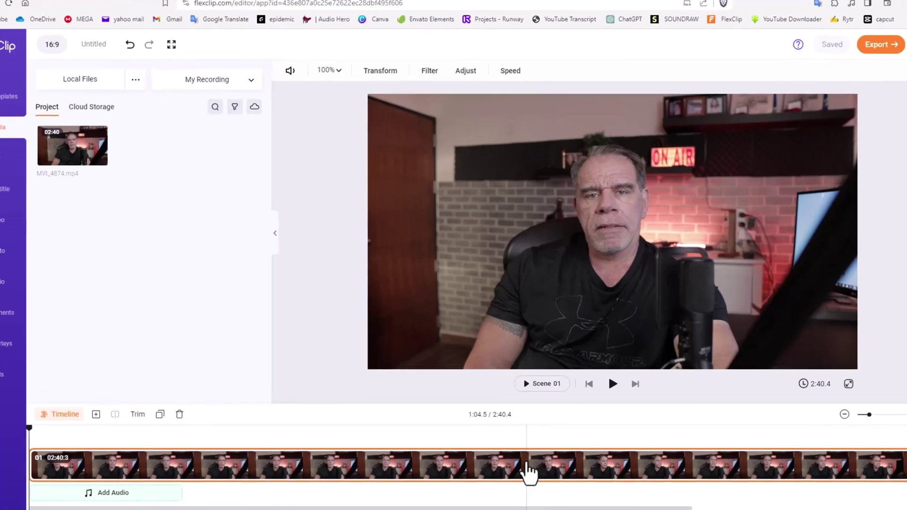
click(534, 460)
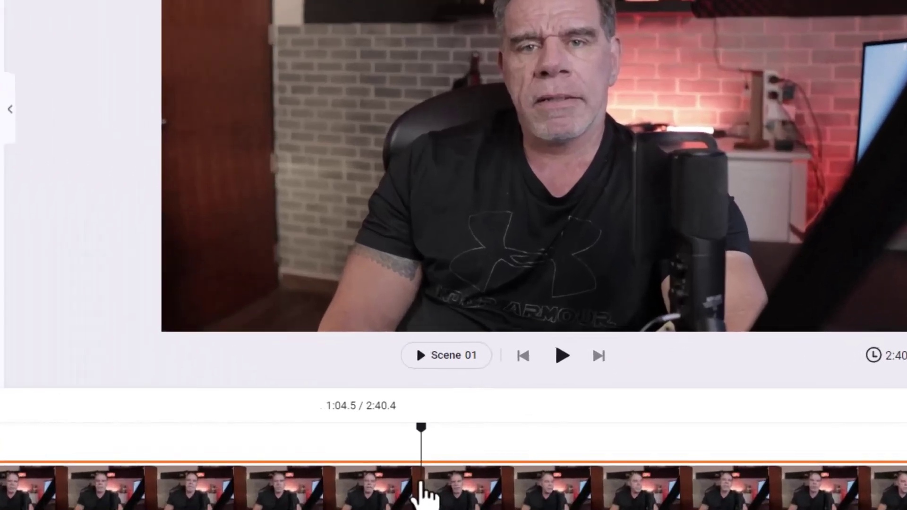
right_click(422, 493)
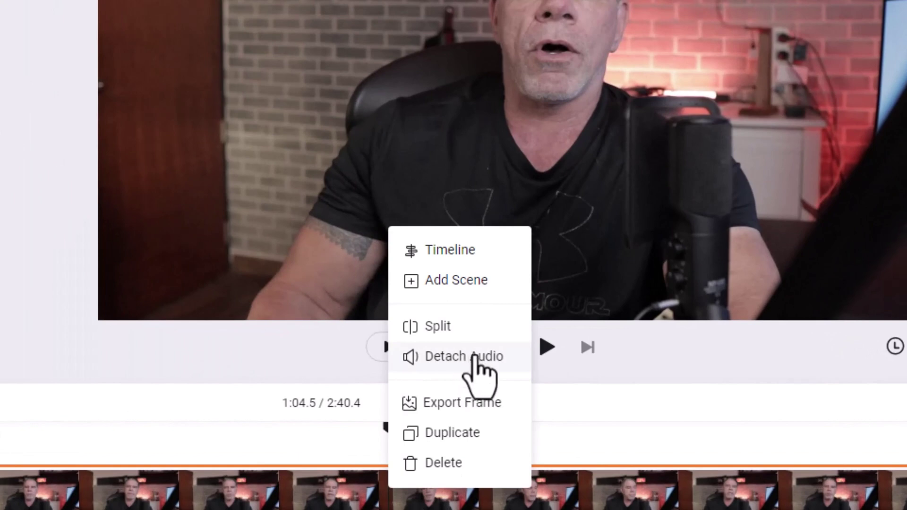
click(475, 359)
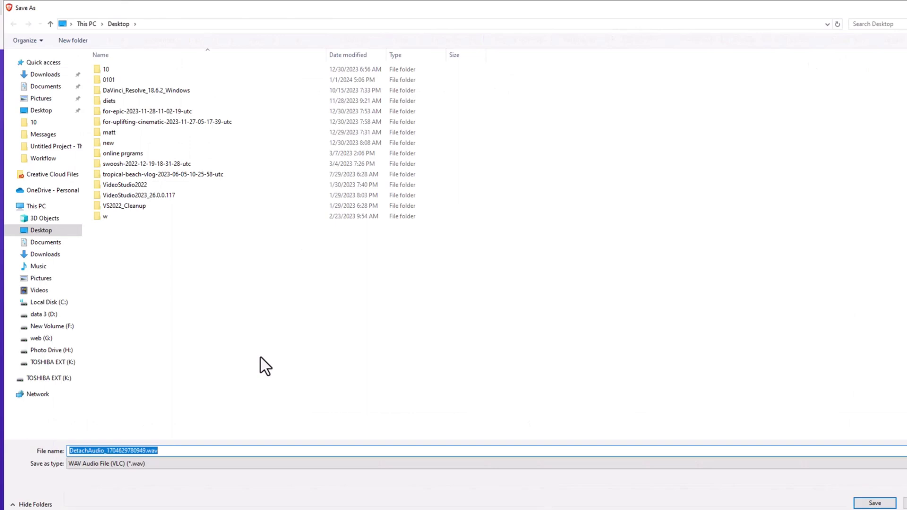
click(905, 503)
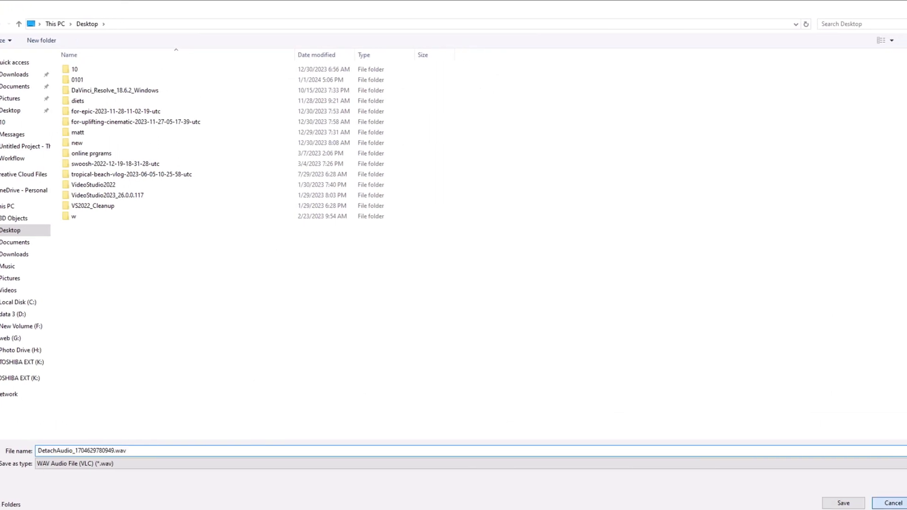
key(Escape)
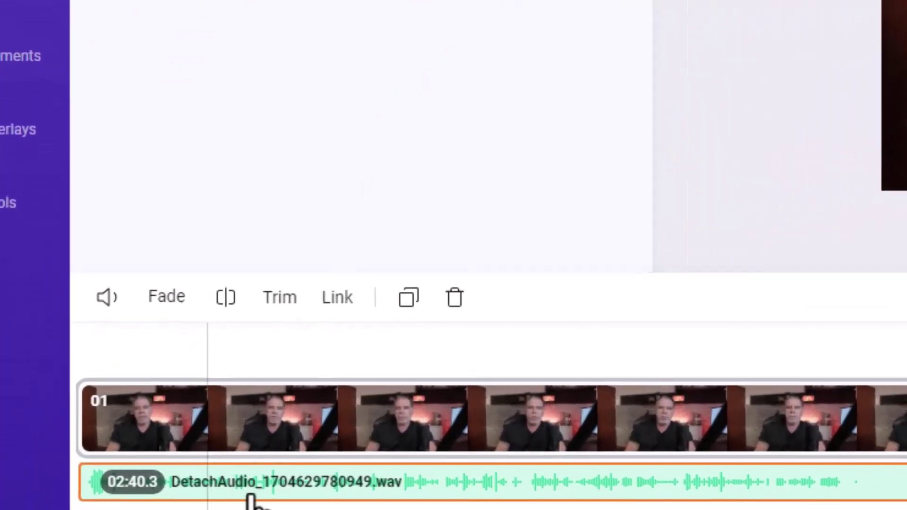
- Examine the detached audio's waveform for silent gaps and play the video briefly at the gap starting around 1:32
click(886, 482)
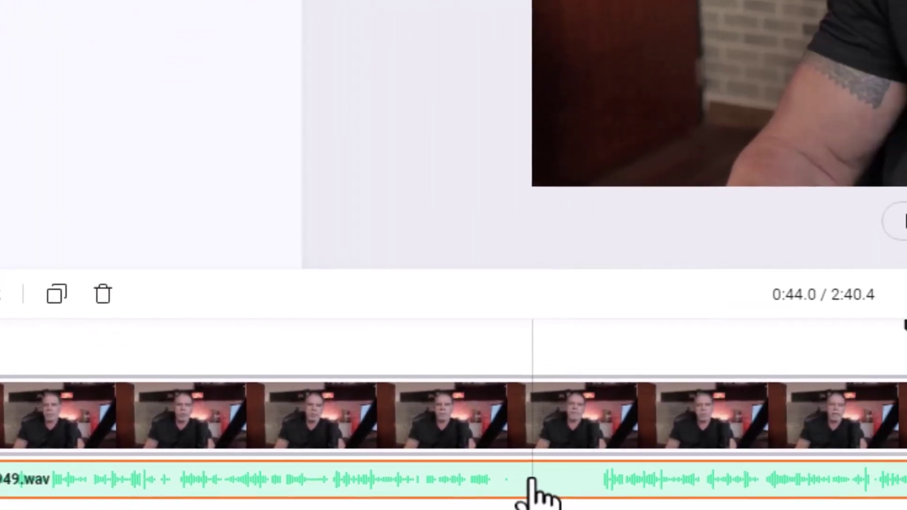
click(903, 484)
click(905, 484)
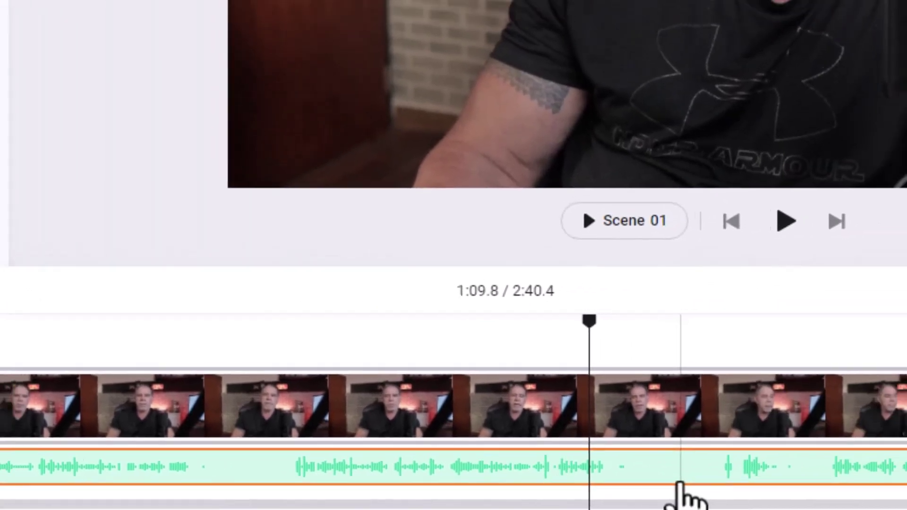
click(904, 485)
drag(518, 505, 587, 505)
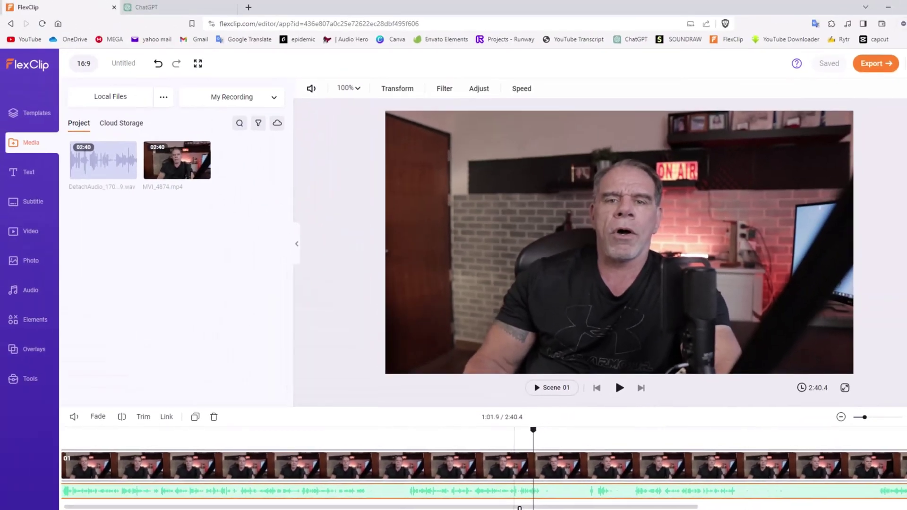
scroll(569, 504, right, 5)
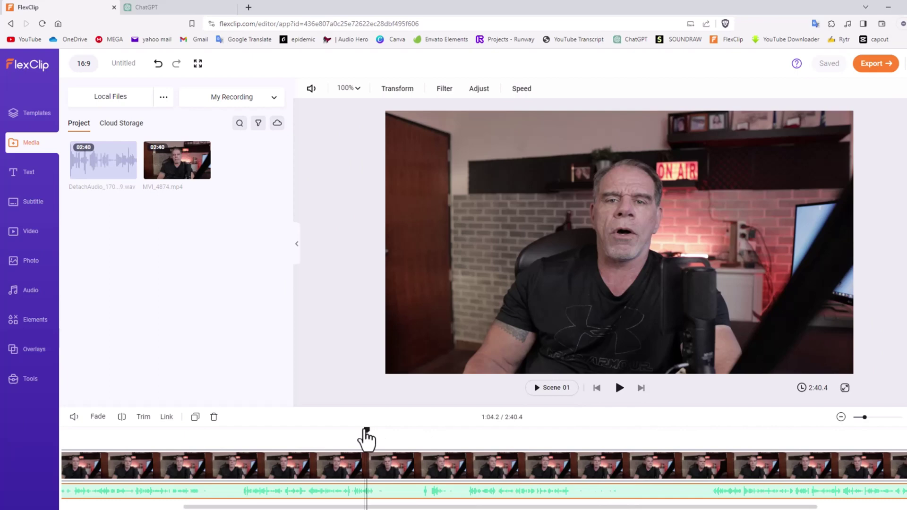
drag(367, 429, 573, 443)
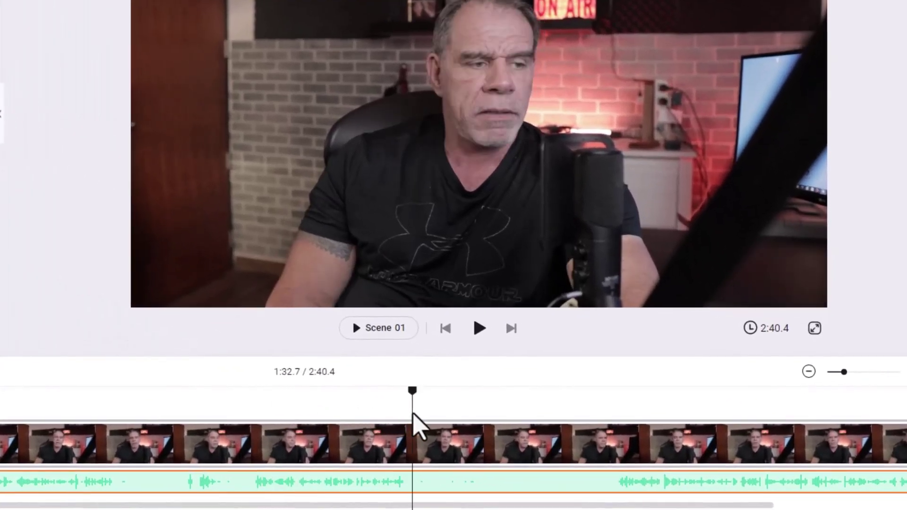
drag(415, 415, 411, 425)
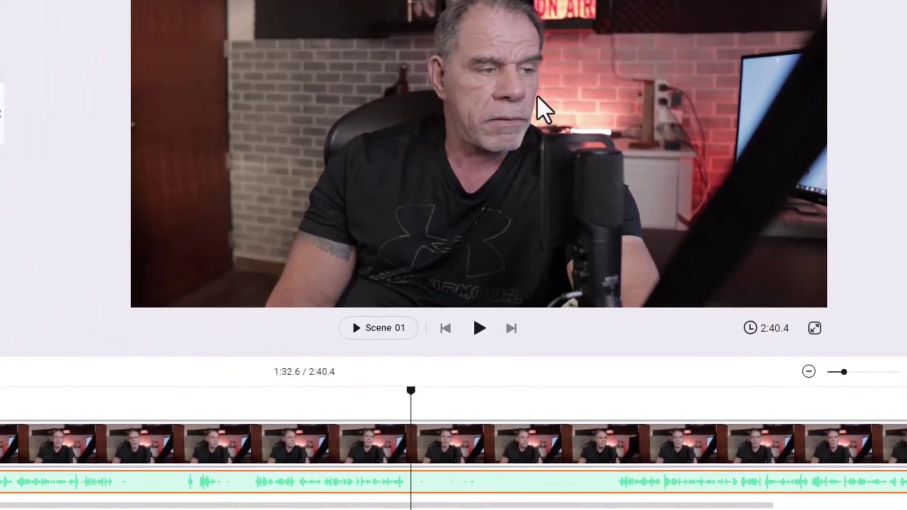
click(478, 329)
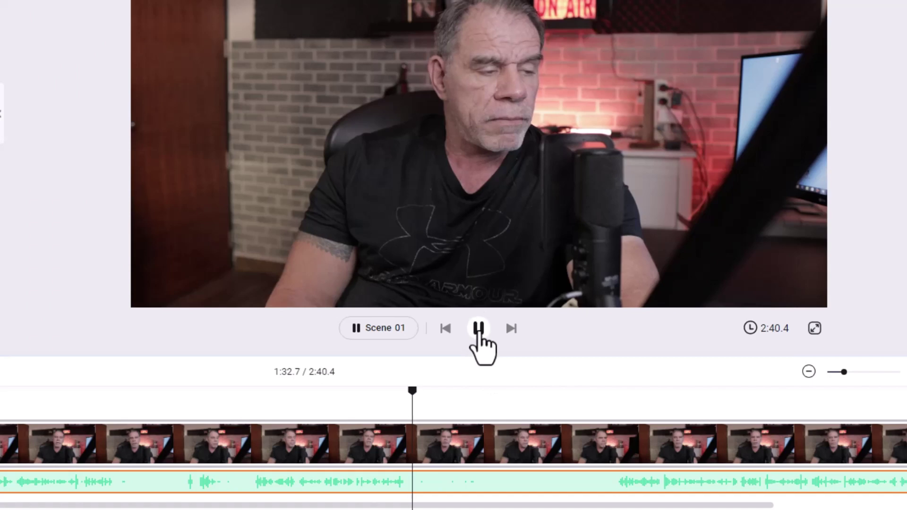
click(478, 330)
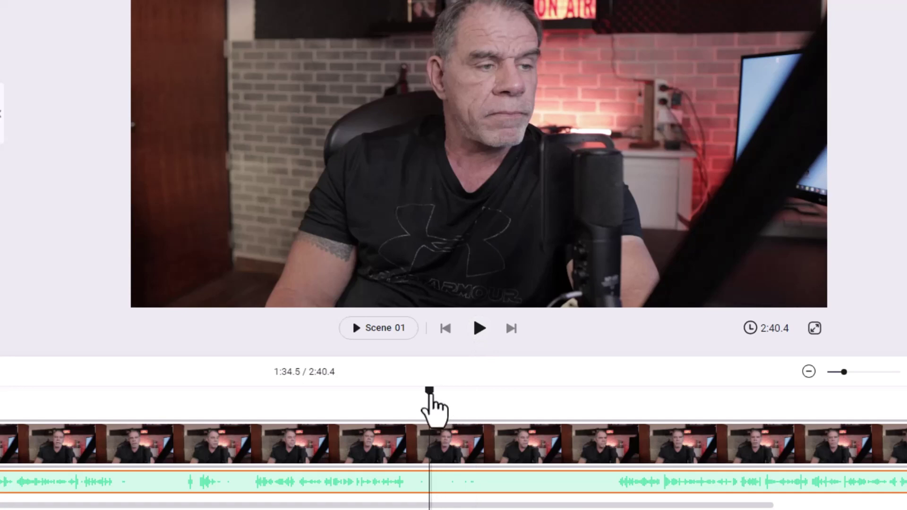
- Split the video scene at 1:32.2, where the silent gap starts, and at 1:51.6, where speech resumes
drag(429, 394, 406, 397)
click(430, 440)
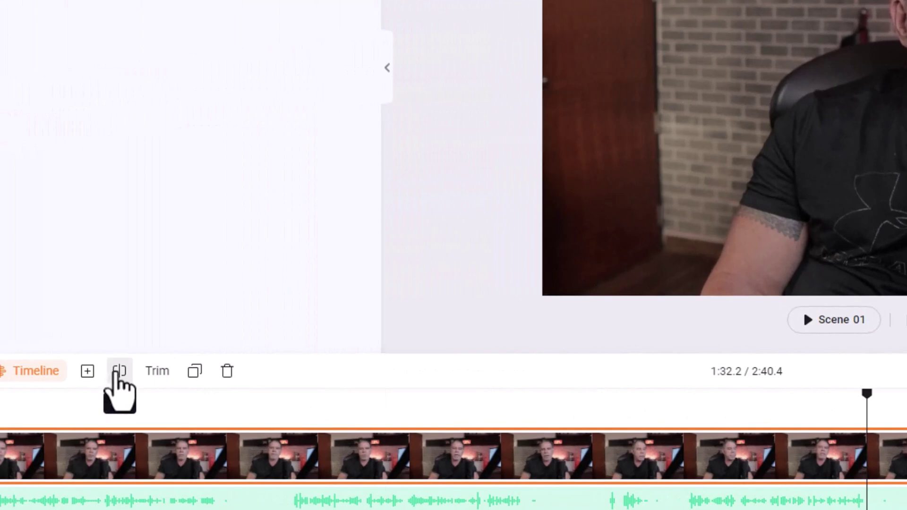
click(119, 371)
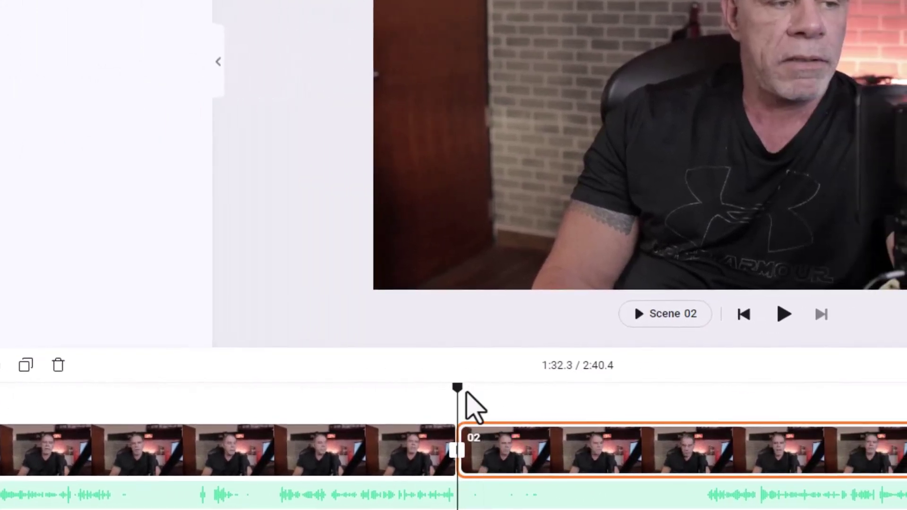
drag(621, 448, 711, 463)
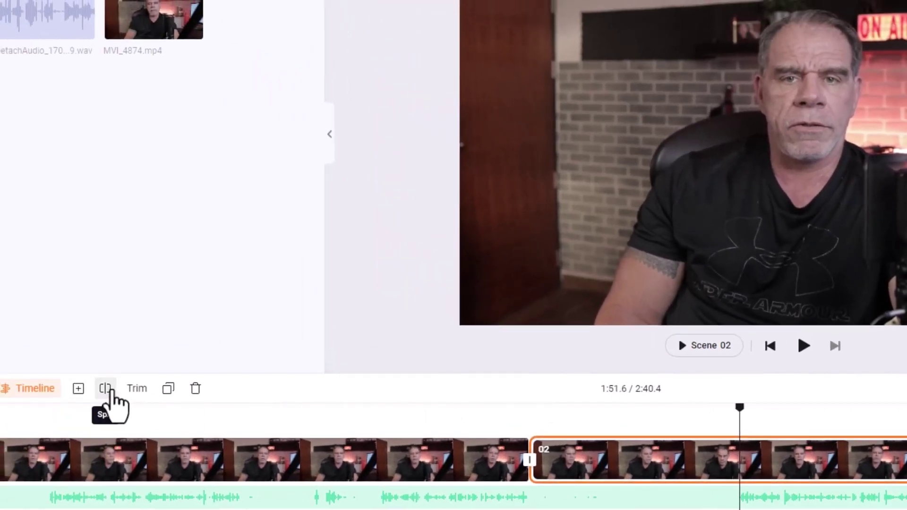
click(110, 390)
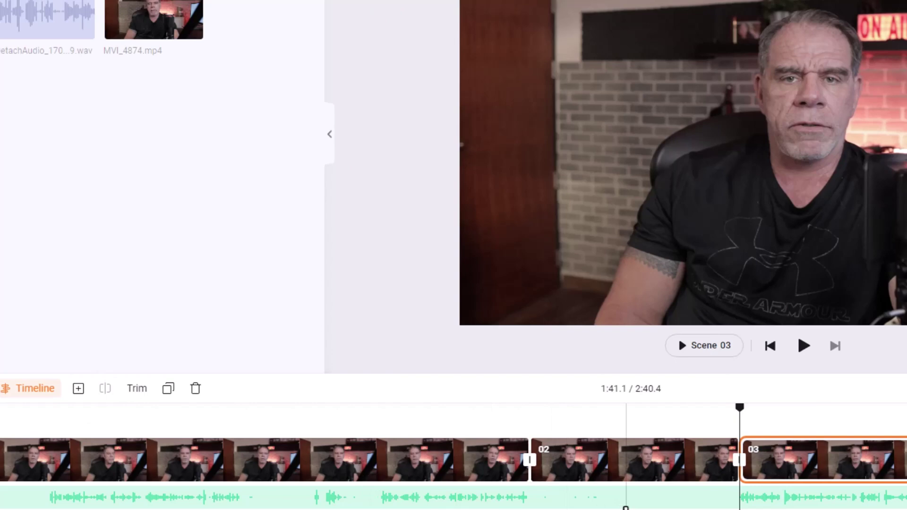
- Split the detached audio at the start and at the end of scene 02 to match the video cuts
click(624, 499)
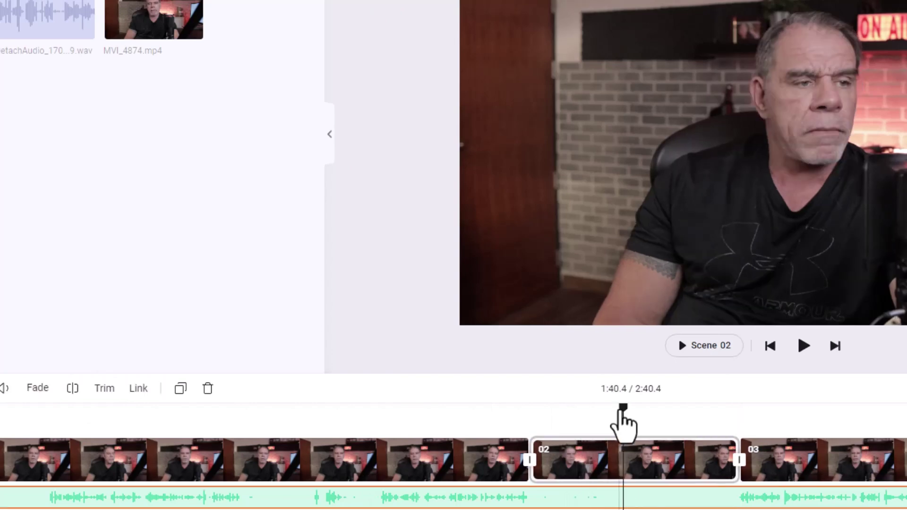
drag(622, 409, 529, 409)
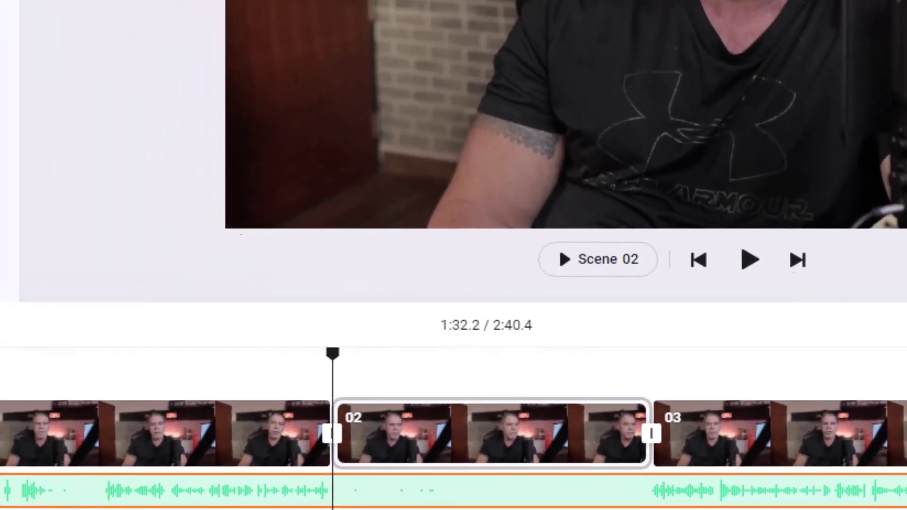
click(42, 384)
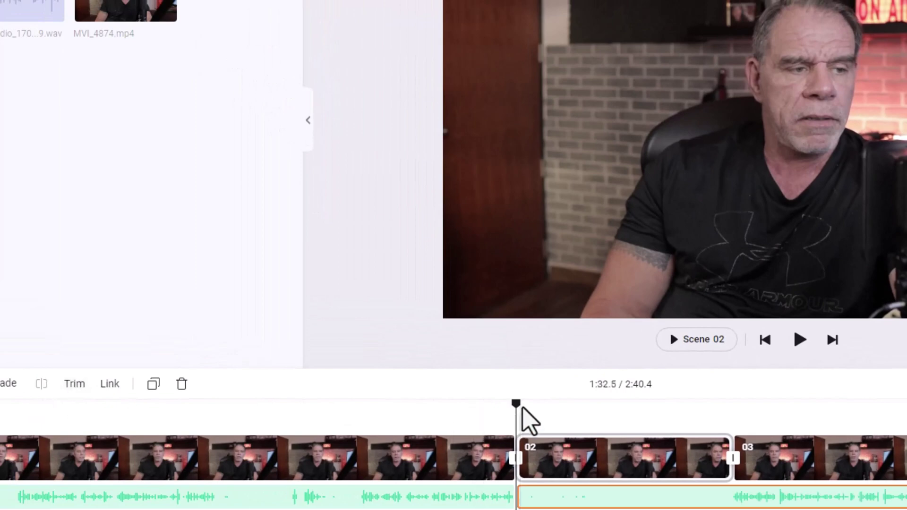
drag(522, 411, 732, 416)
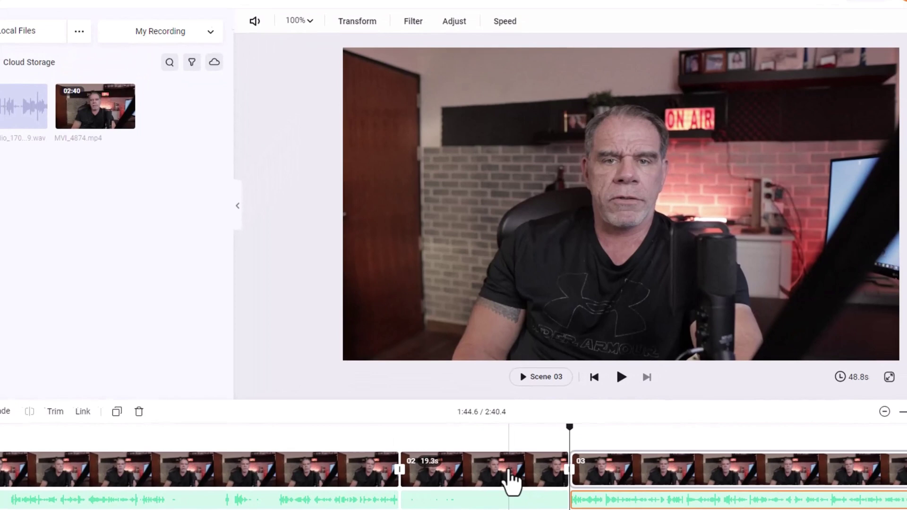
- Delete the silent middle video scene and the matching silent piece of the detached audio
click(510, 479)
key(Delete)
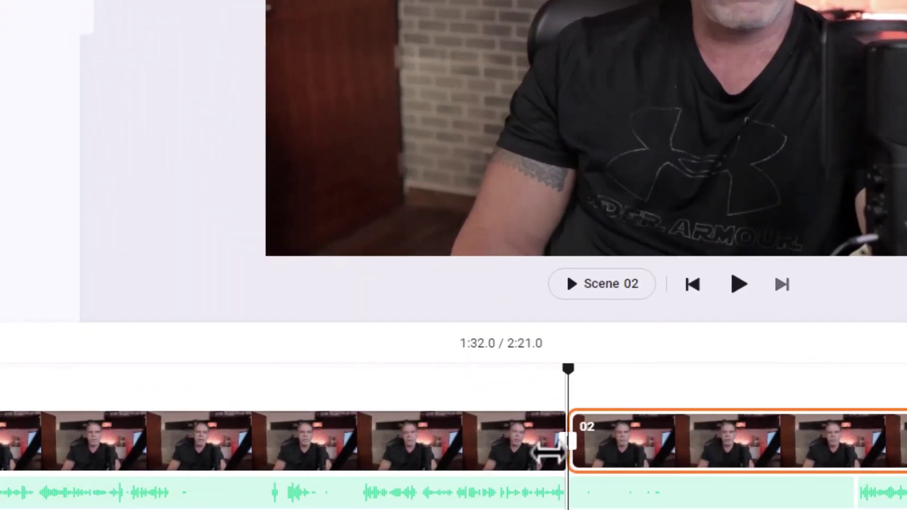
click(467, 497)
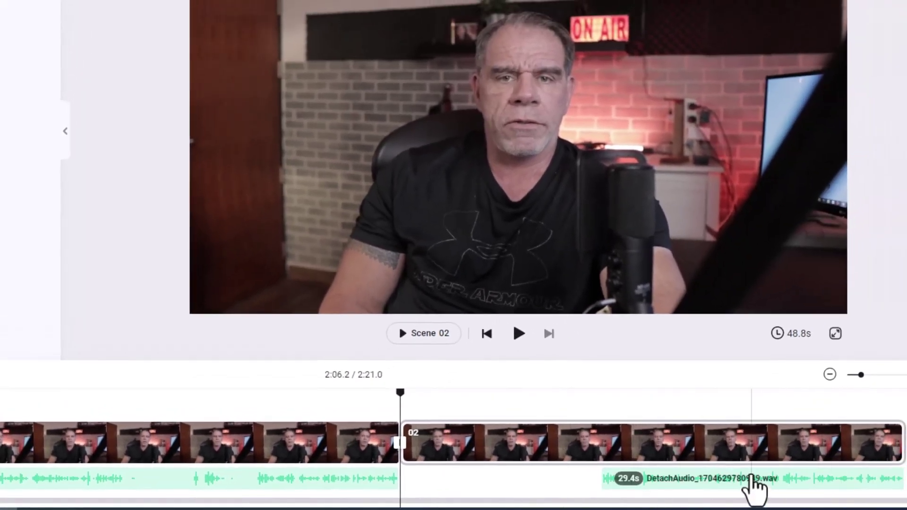
- Move the remaining second audio piece to the start of scene 02 and extend its end to the scene's end
drag(752, 488, 554, 484)
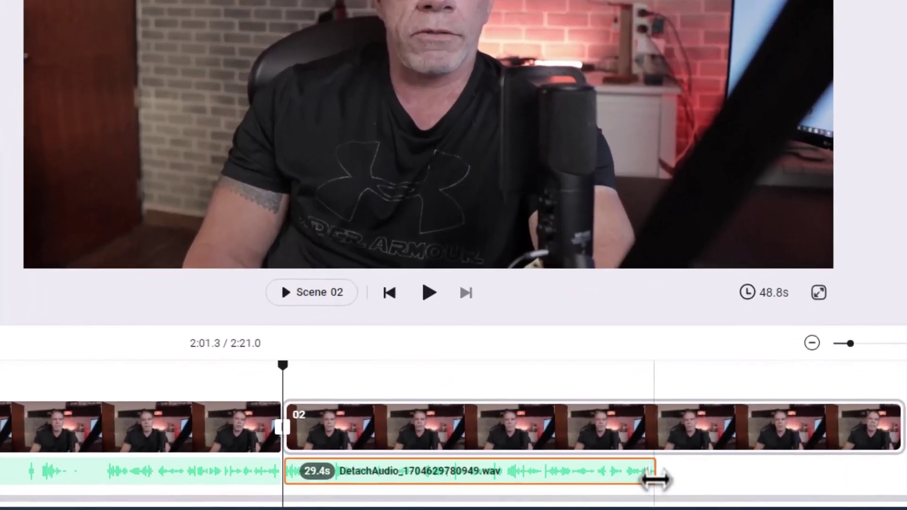
drag(699, 477, 893, 484)
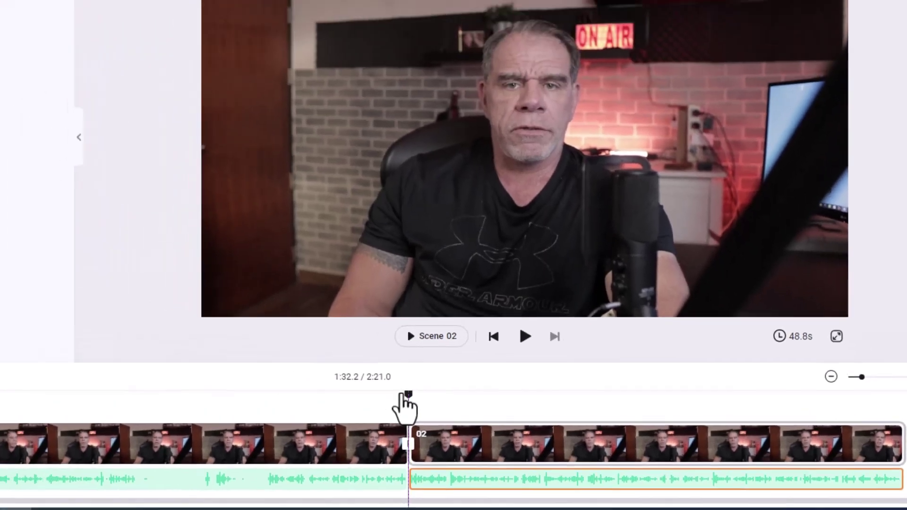
- Play the video across the cut between scene 01 and scene 02 to check the transition
drag(248, 357, 219, 354)
key(space)
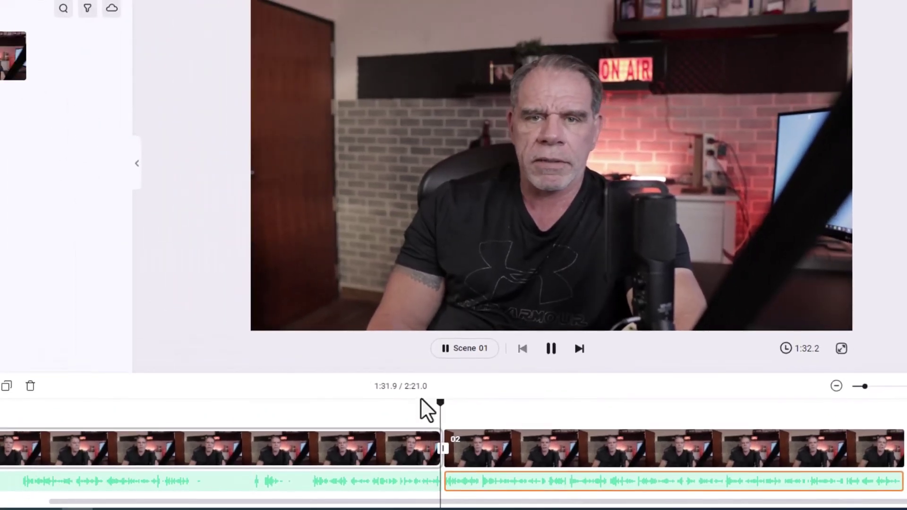
key(space)
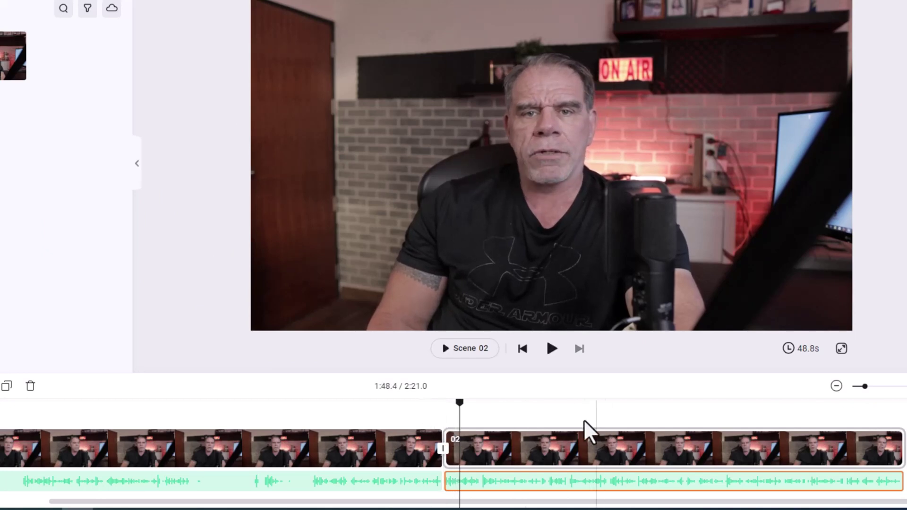
- Trim the end of the first detached audio piece to just after its last speech, and shorten the end of scene 01 to 01:31.8
drag(460, 410, 436, 411)
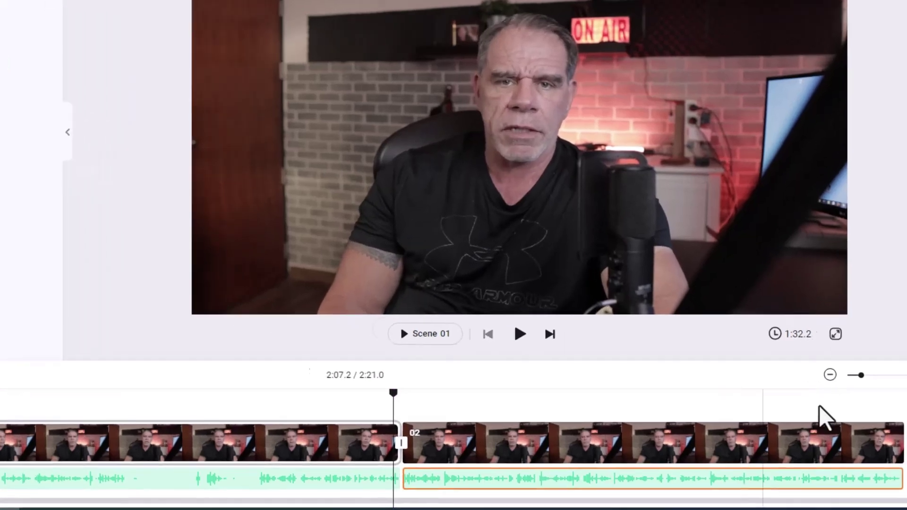
drag(861, 375, 883, 378)
drag(875, 255, 900, 255)
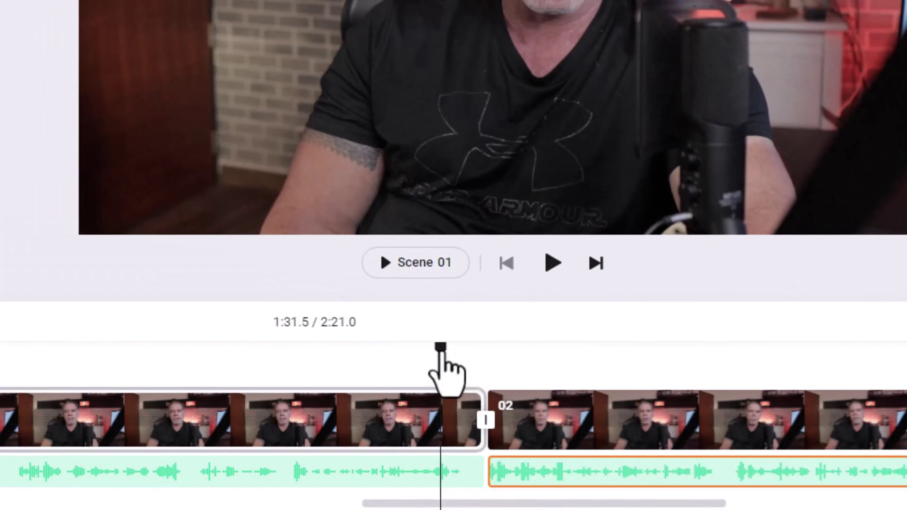
drag(441, 354, 461, 355)
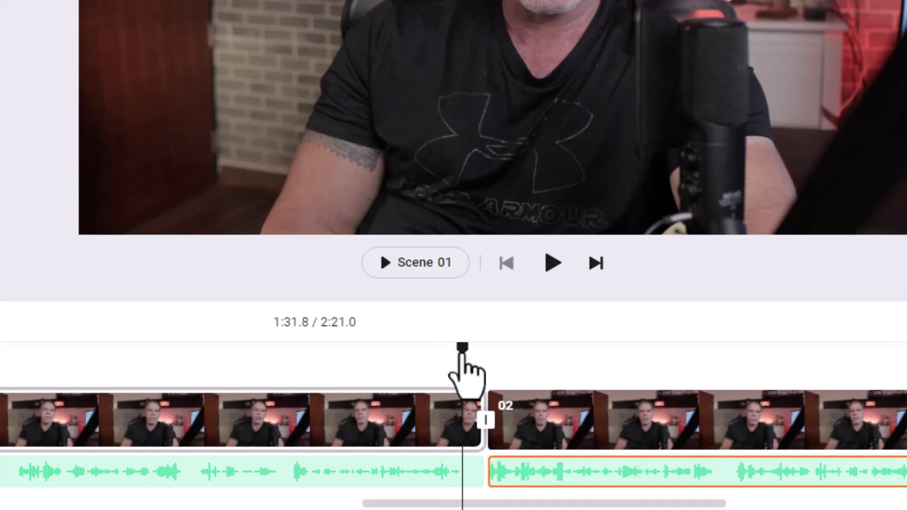
click(422, 487)
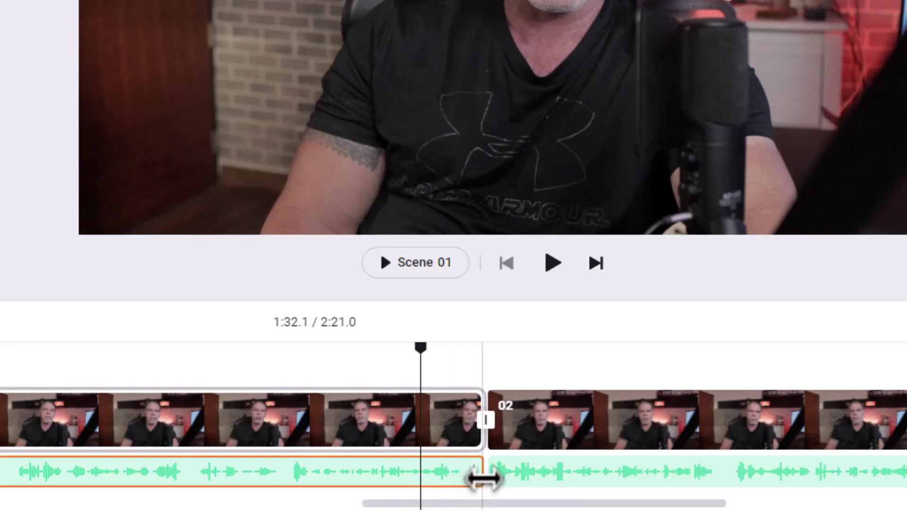
drag(483, 478, 461, 485)
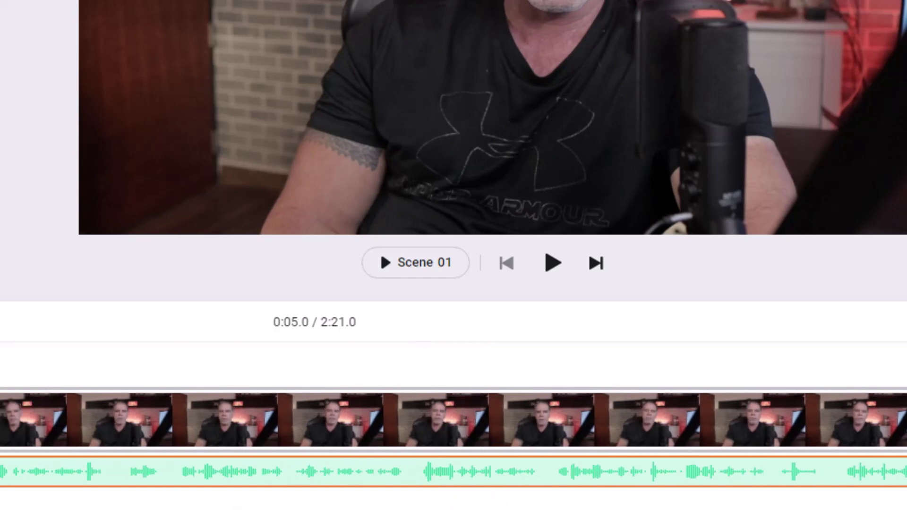
drag(302, 501, 760, 508)
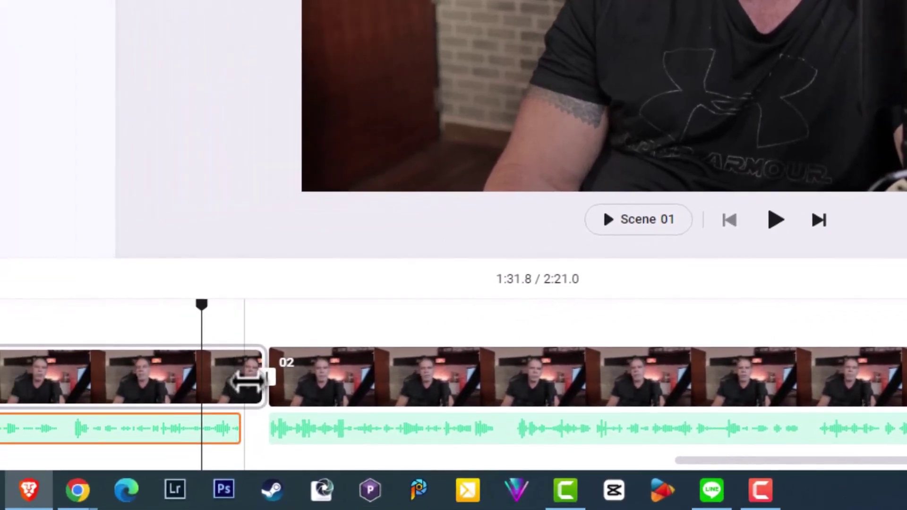
drag(247, 381, 222, 382)
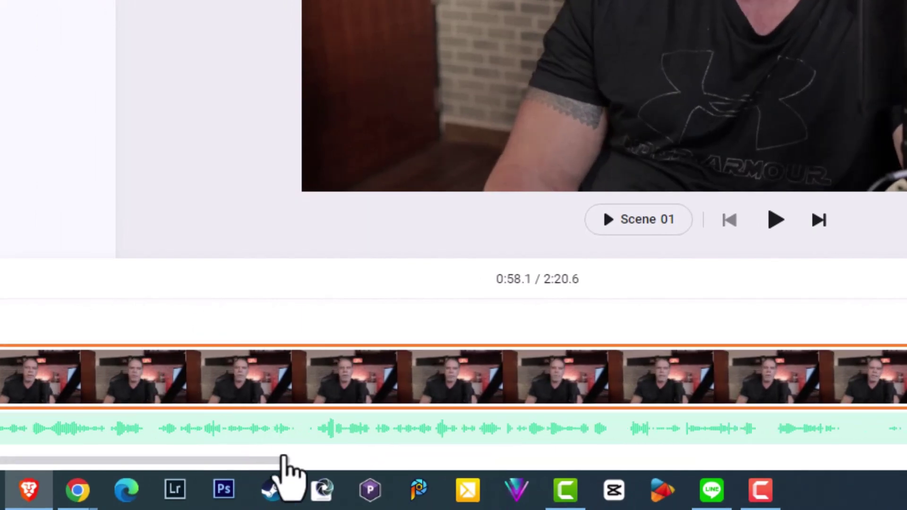
- Shift the second detached audio piece back to scene 02's new start and stretch its end to the end of the scene
drag(285, 459, 763, 464)
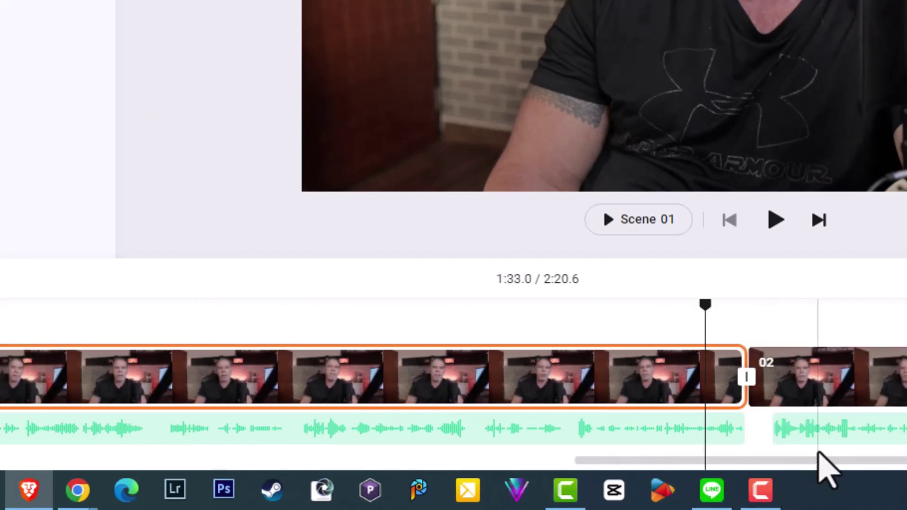
click(828, 420)
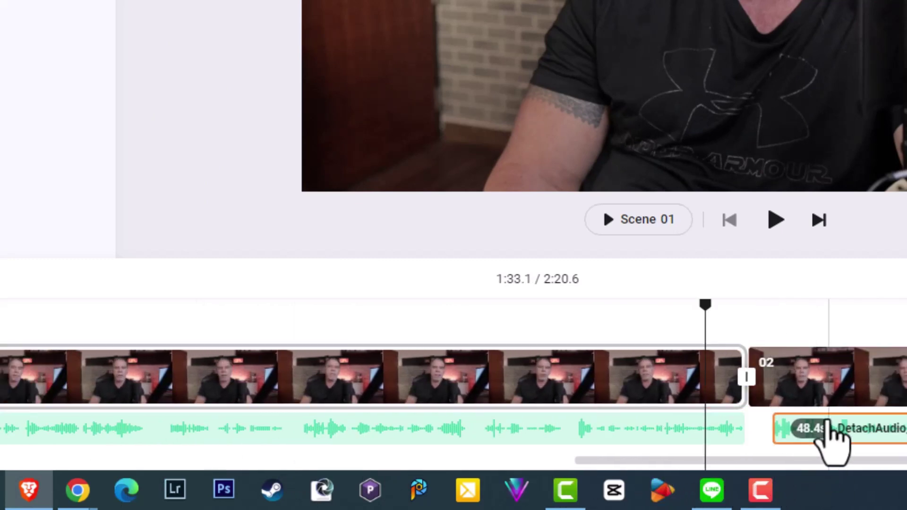
drag(828, 420, 801, 418)
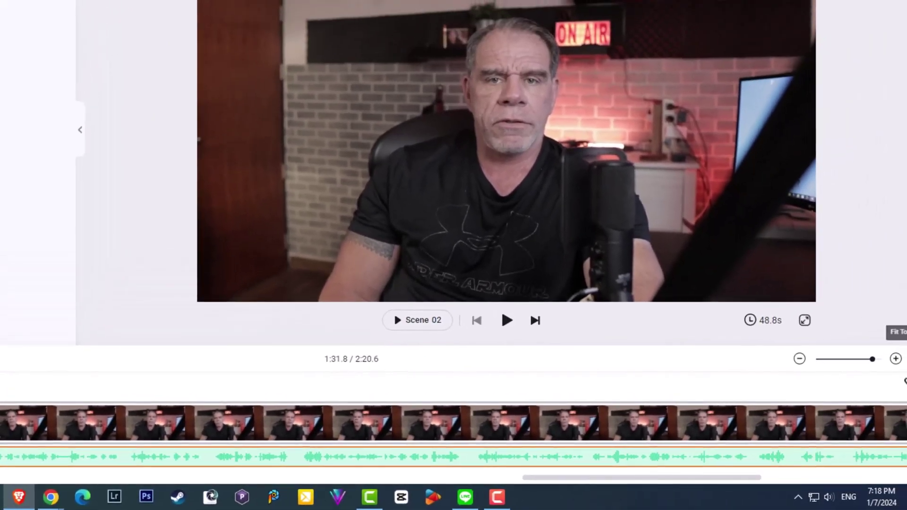
click(906, 359)
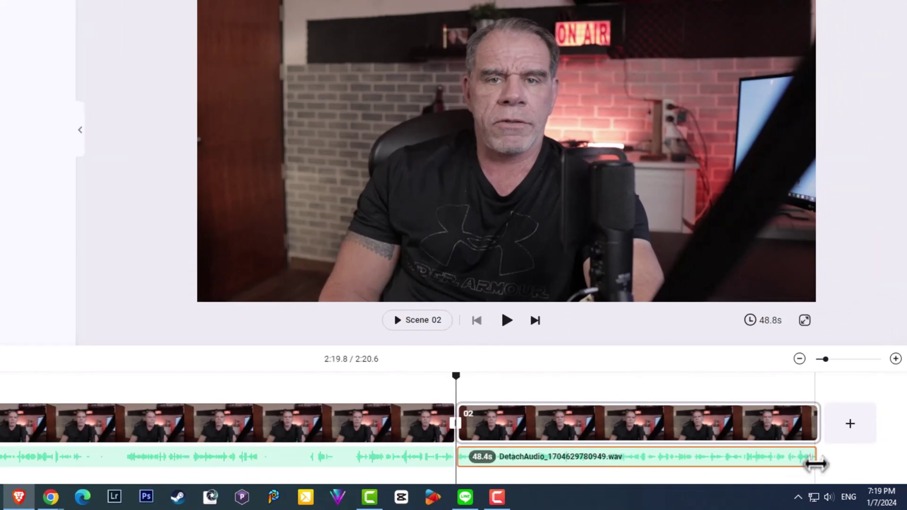
drag(816, 460, 822, 455)
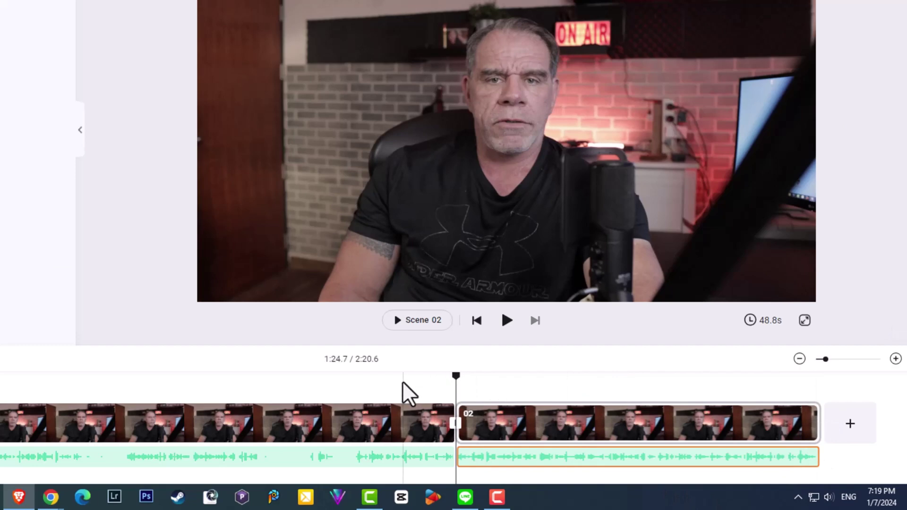
- Scrub back into scene 01 to examine the silent gap in its audio waveform around 1:07
drag(449, 388, 262, 400)
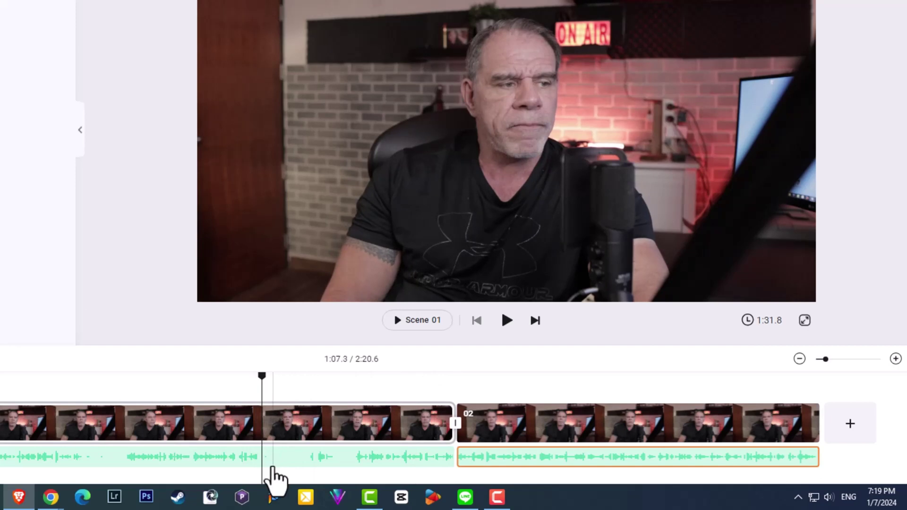
drag(261, 385, 283, 407)
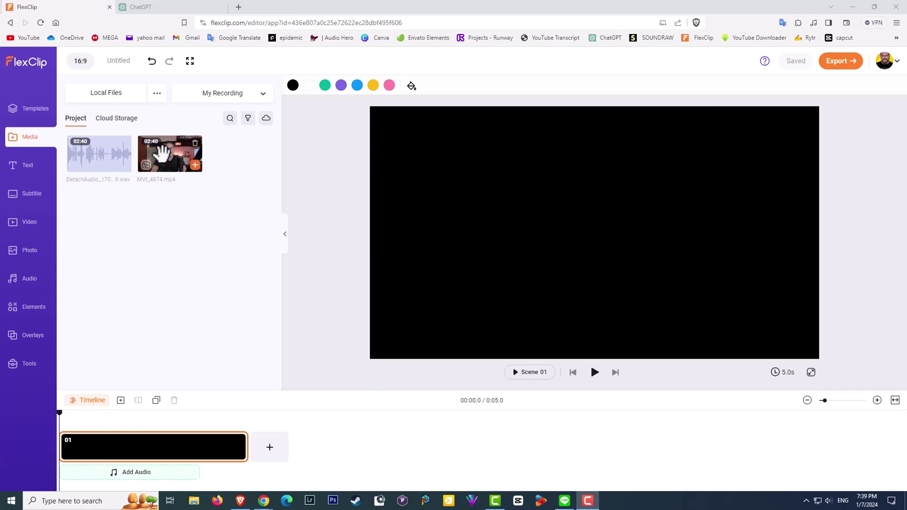
- Add the clip MVI_4874.mp4 from the project media to scene 01 of the empty timeline
click(195, 166)
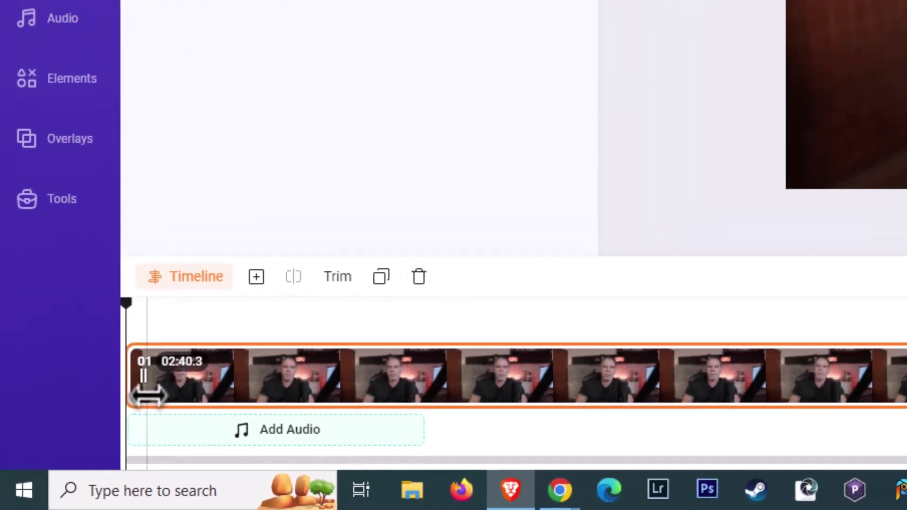
- Shorten the clip in scene 01 from its end down to 01:04.0, and undo the shortening
drag(172, 376, 906, 410)
drag(564, 437, 709, 438)
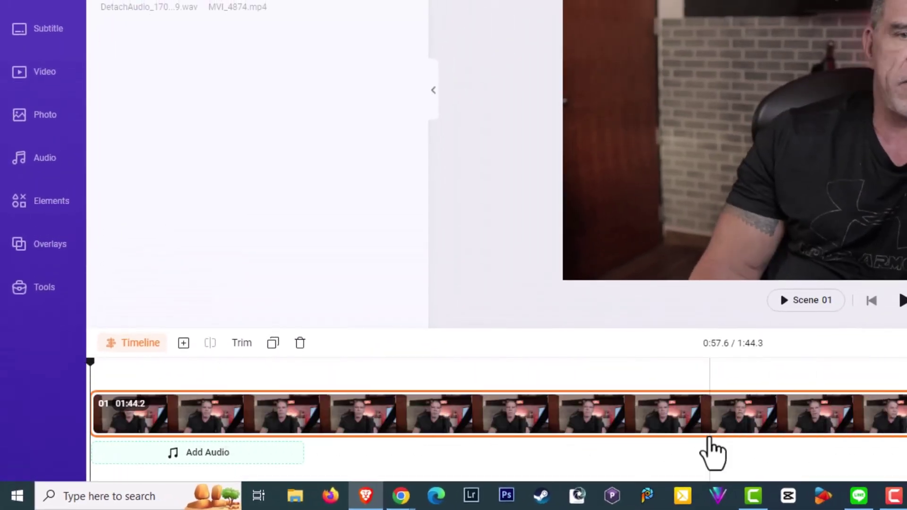
click(248, 406)
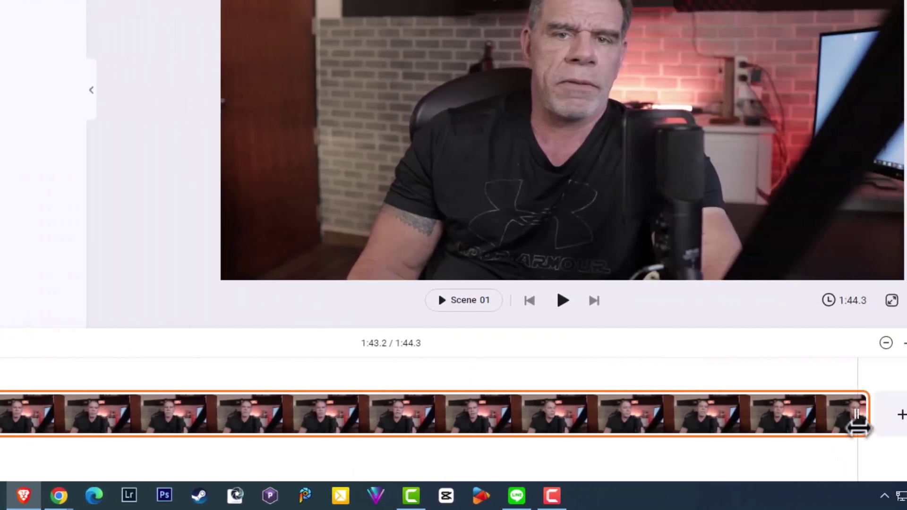
drag(858, 427, 426, 444)
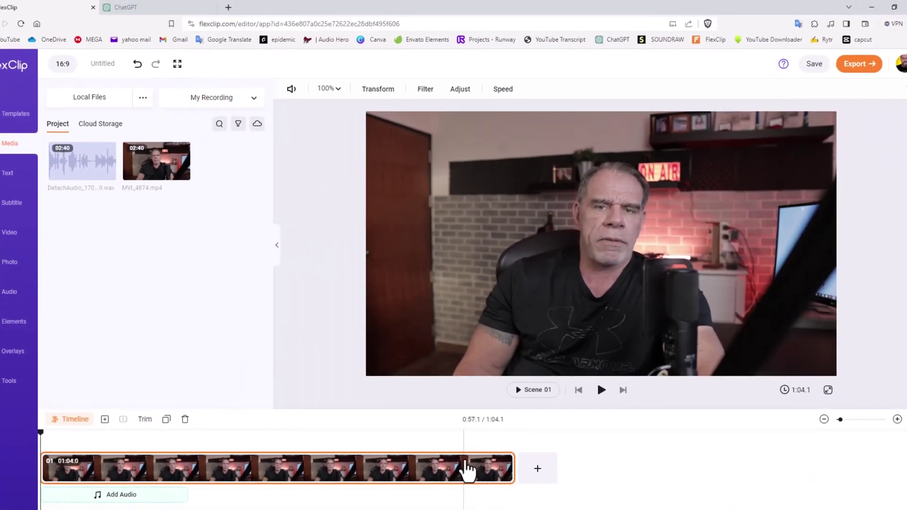
key(ctrl+z)
key(ctrl+z)
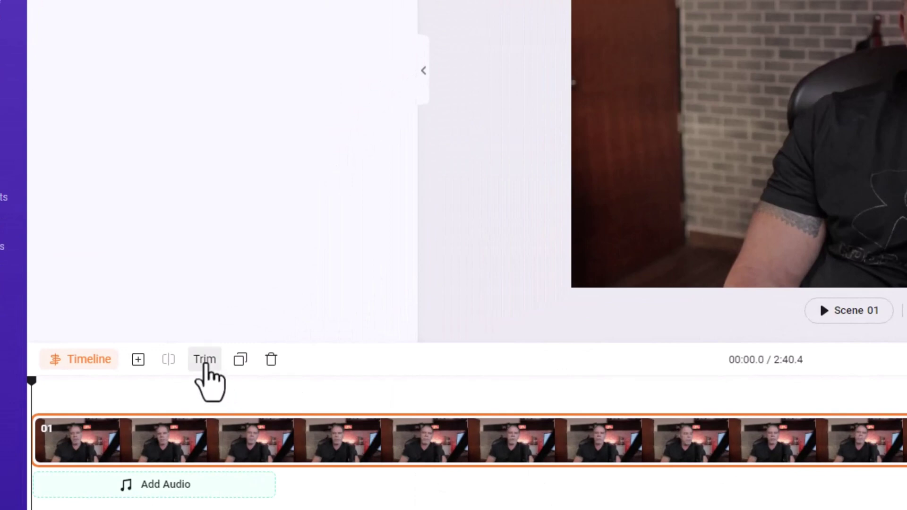
- Trim scene 01 to a length of 10.5 s and slide the source footage to choose which section is kept
click(205, 364)
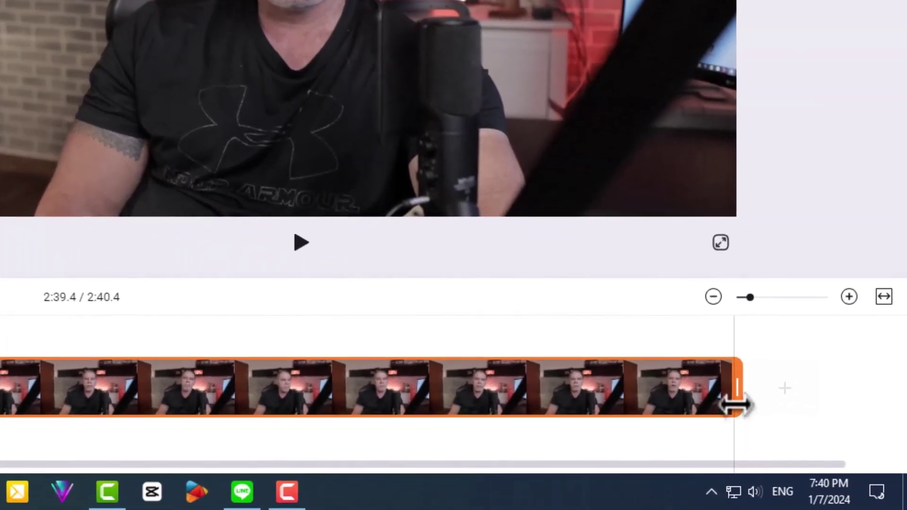
drag(737, 404, 89, 486)
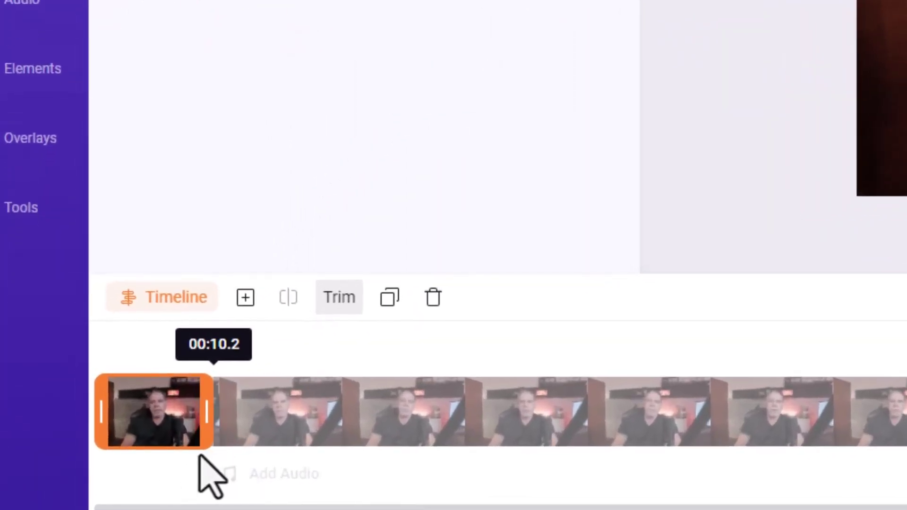
drag(199, 455, 203, 466)
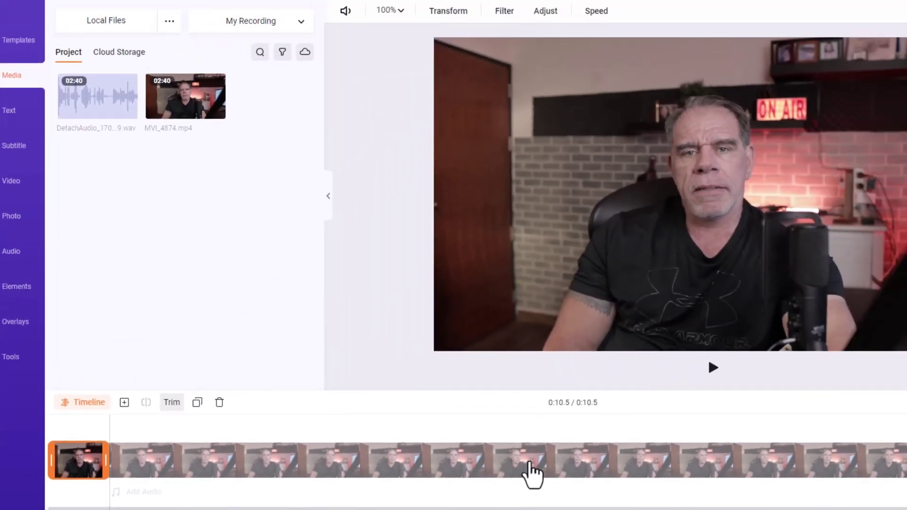
drag(530, 474, 340, 470)
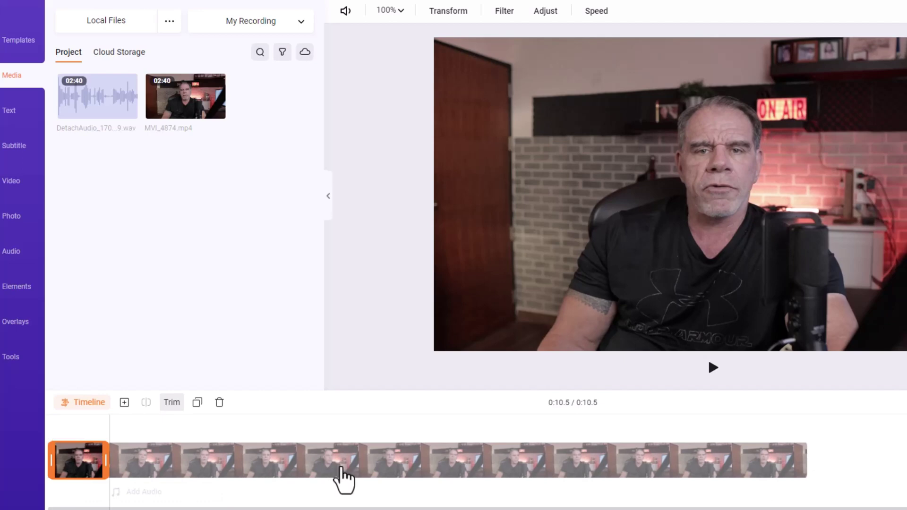
click(259, 304)
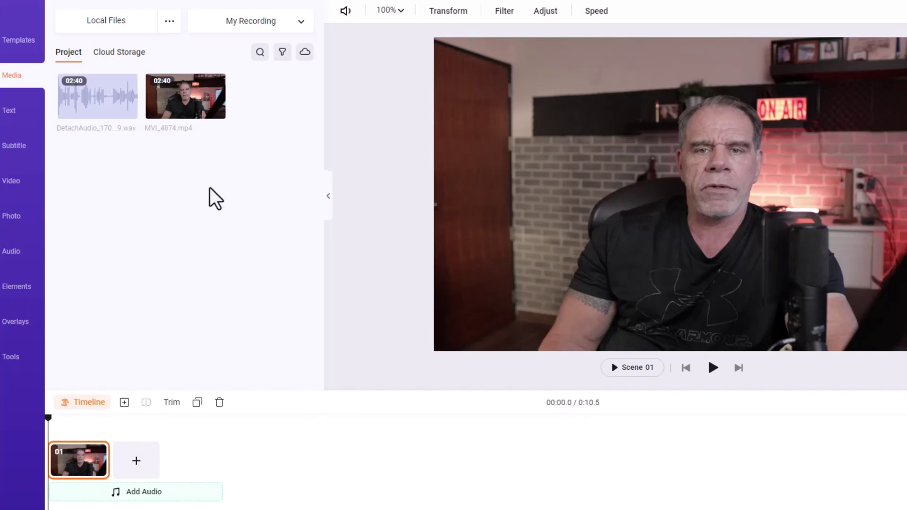
- Add MVI_4874.mp4 again as scene 02 and trim it to a length of 11.2 s
click(216, 110)
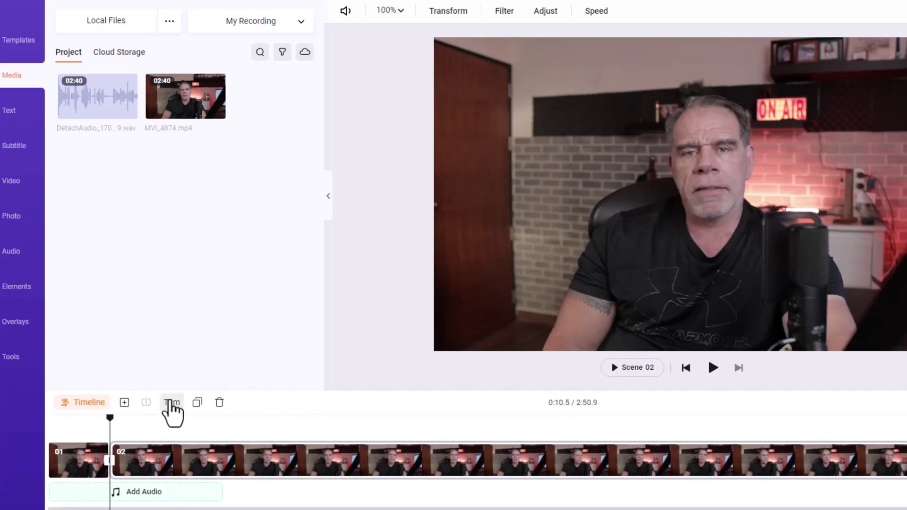
click(171, 402)
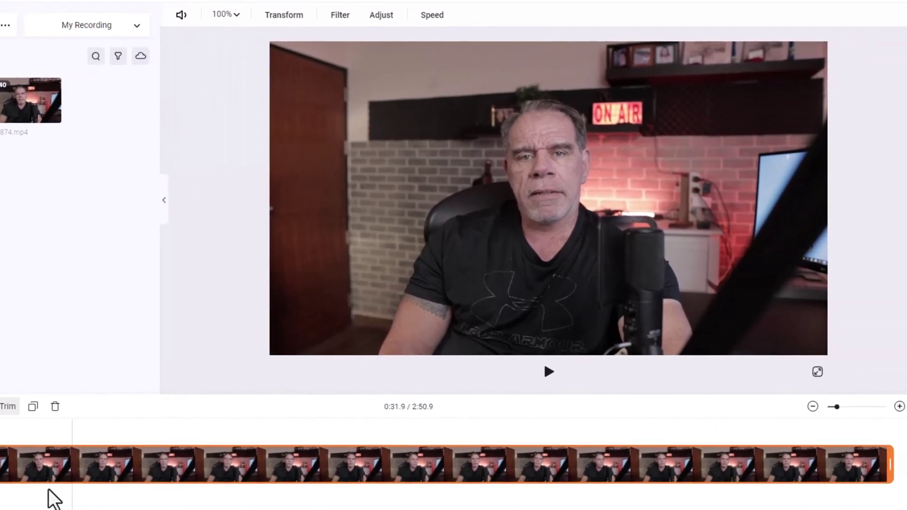
drag(156, 480, 830, 487)
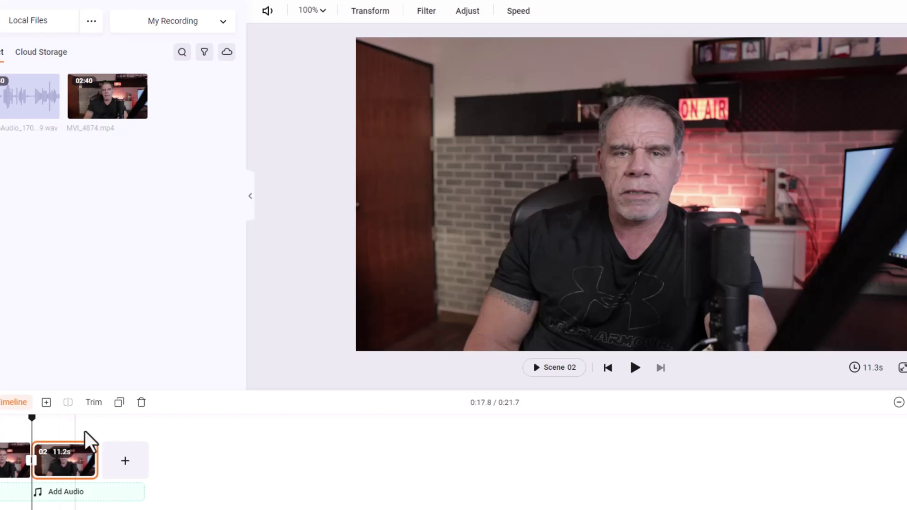
- Slide the source footage inside scene 02's trim range to a different section, and extend the scene's end to 20.4 s
click(92, 405)
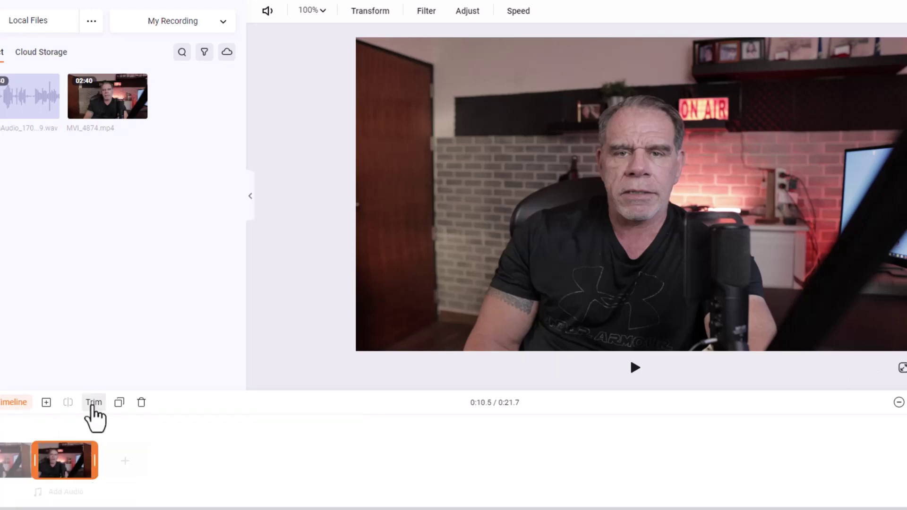
drag(66, 477, 311, 472)
click(193, 339)
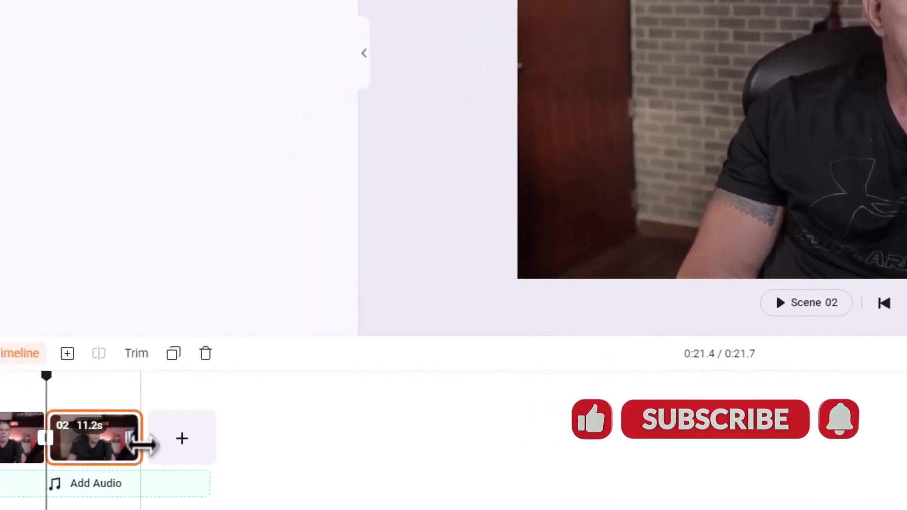
drag(142, 443, 221, 441)
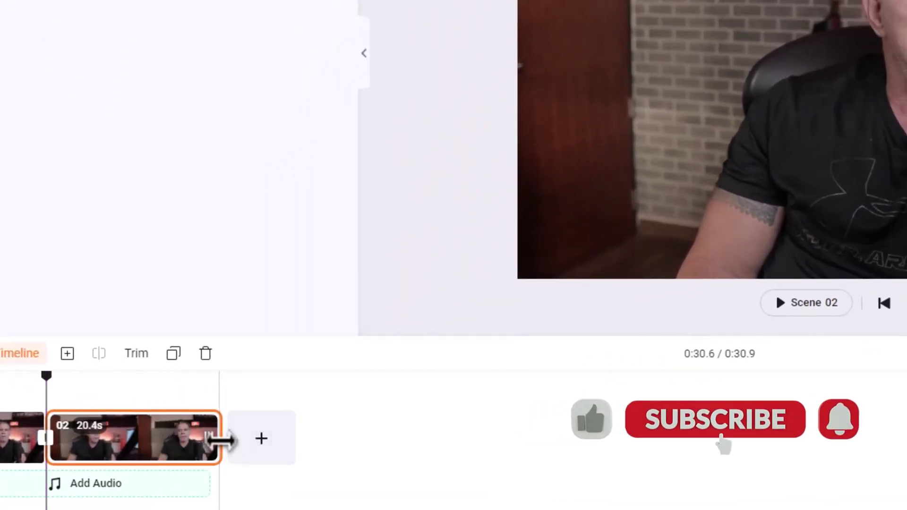